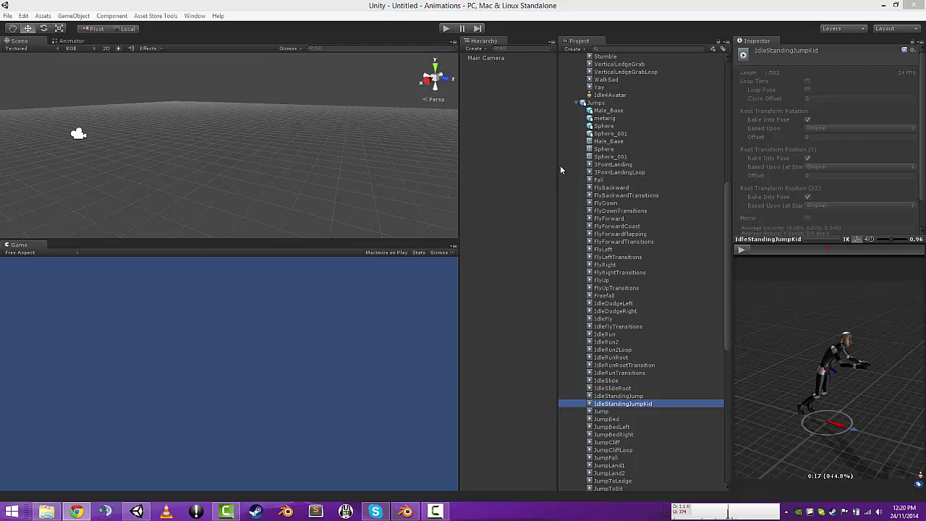
Search the project assets for "yay" and play the Yay animation clip in the preview
click(631, 48)
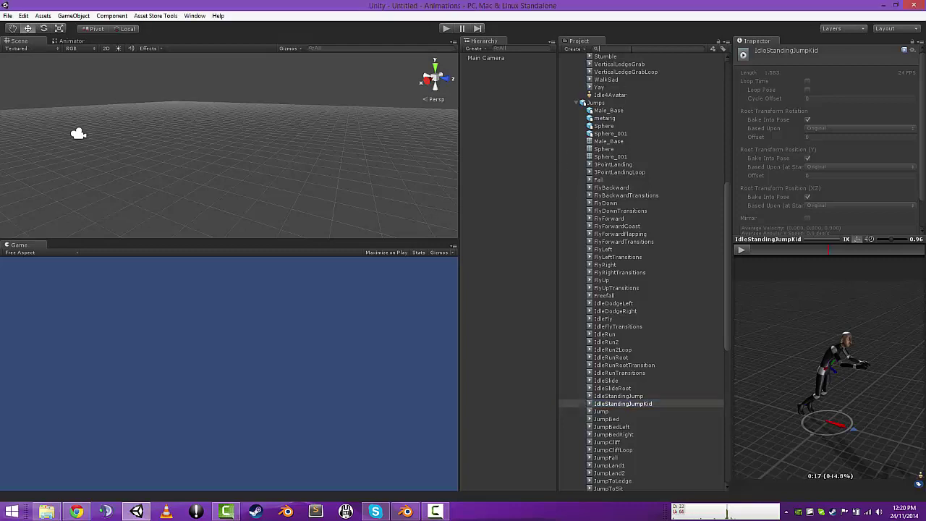
text(yay)
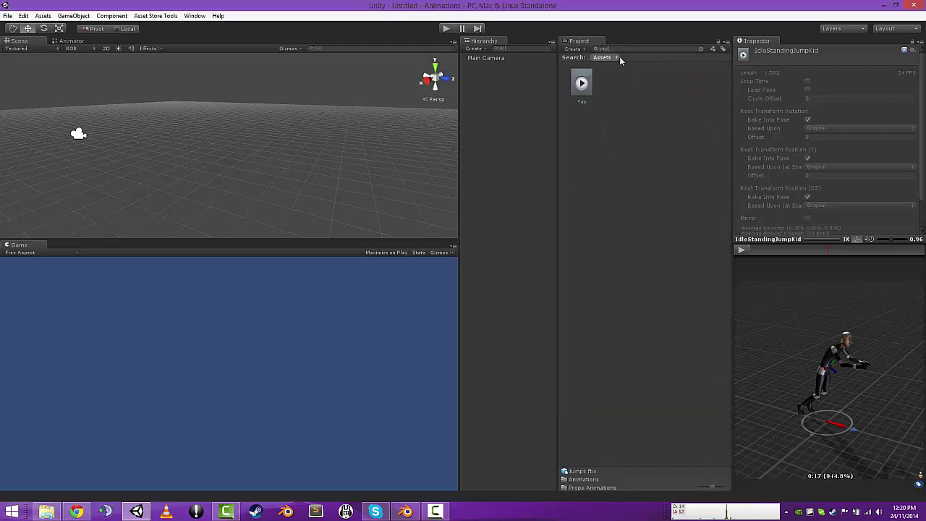
click(582, 84)
click(741, 250)
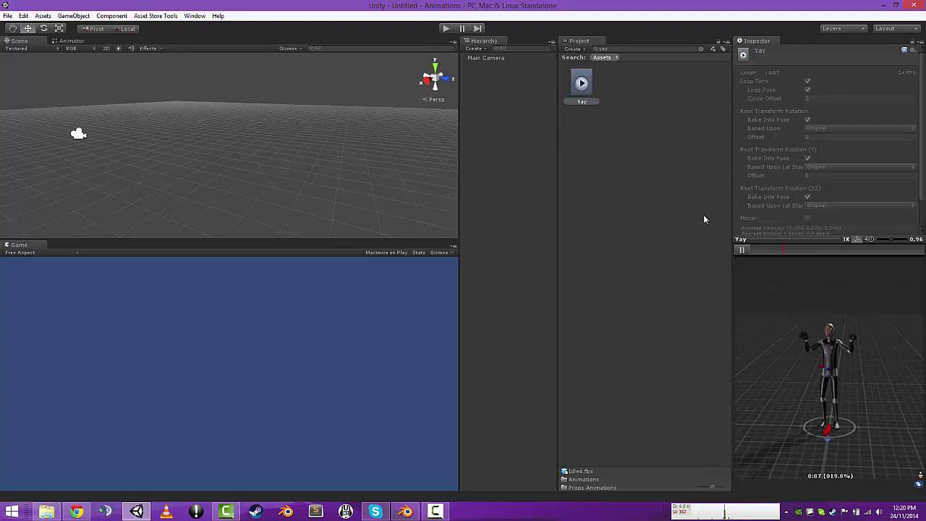
click(740, 249)
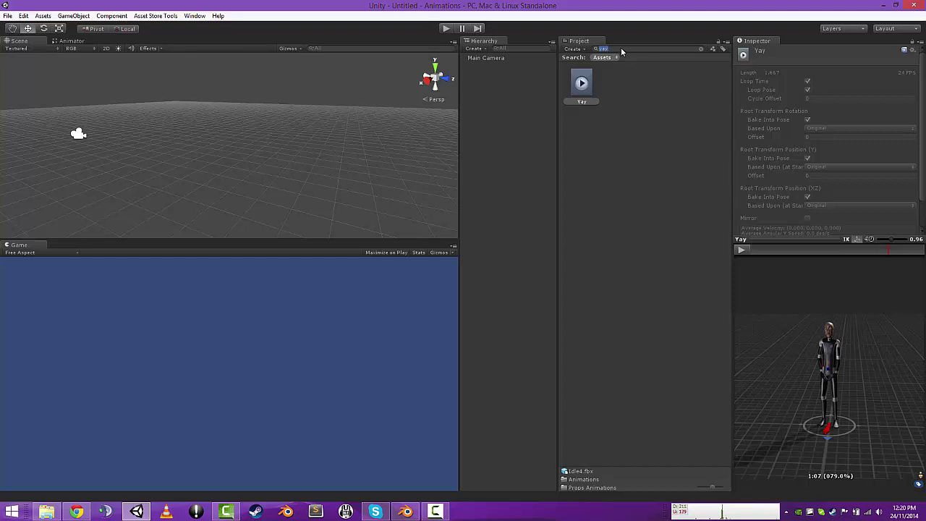
Search the project assets for "seat" and preview the SeatedLegSwing animation from the front
text(seat)
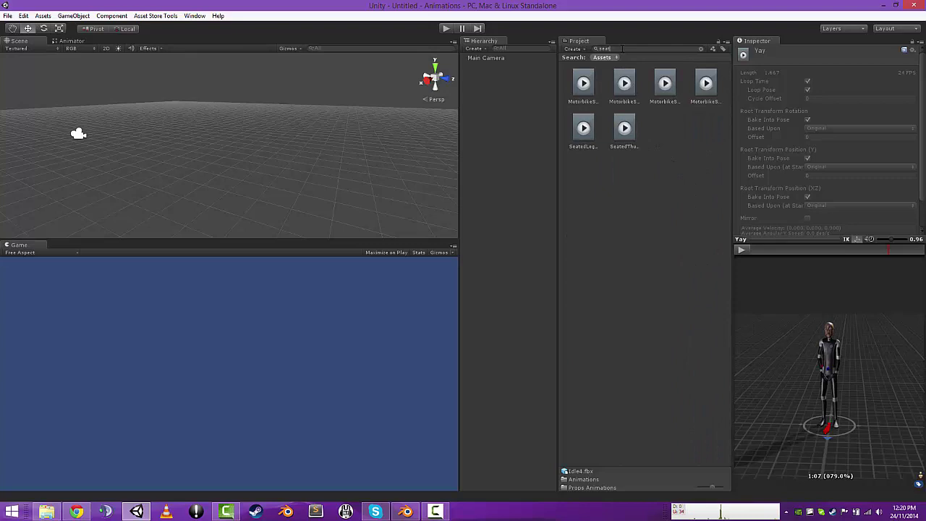
click(583, 128)
click(742, 250)
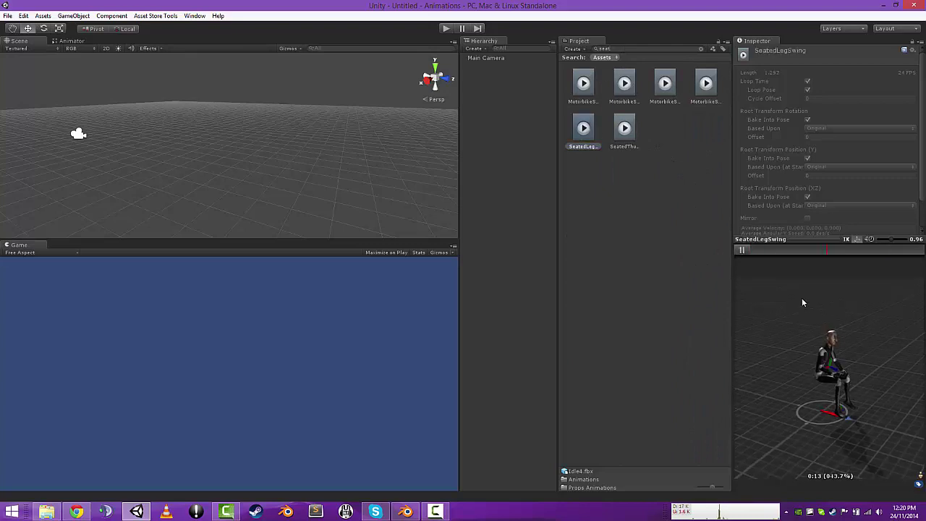
drag(819, 311, 733, 321)
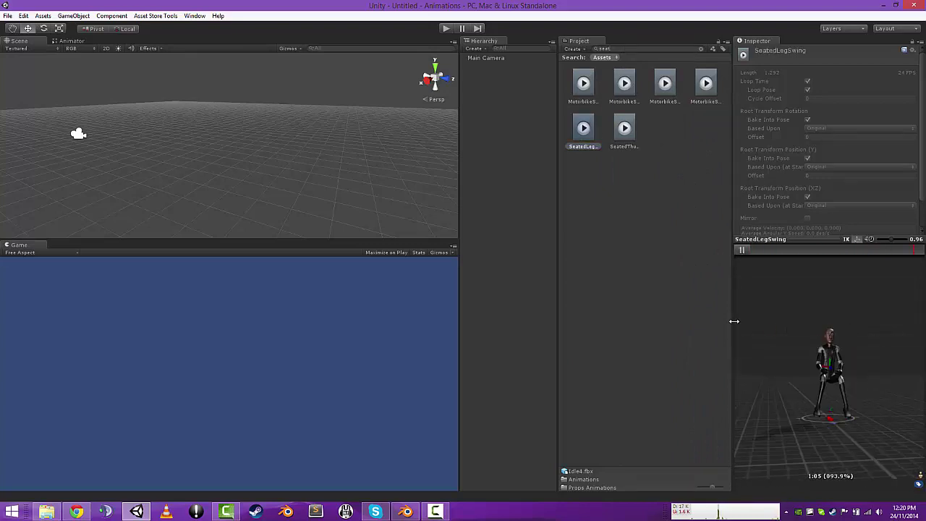
Play the SeatedThumbSuck animation and view the seated character from another side
click(624, 128)
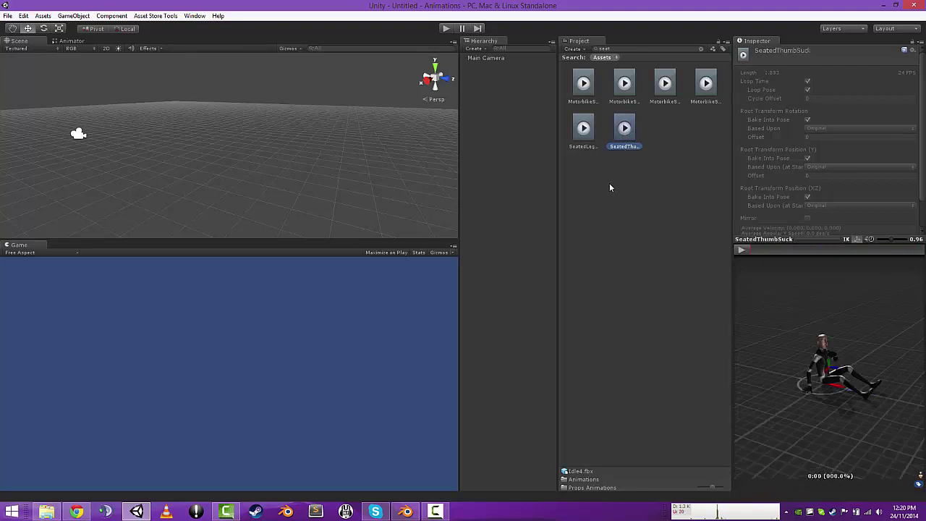
click(741, 249)
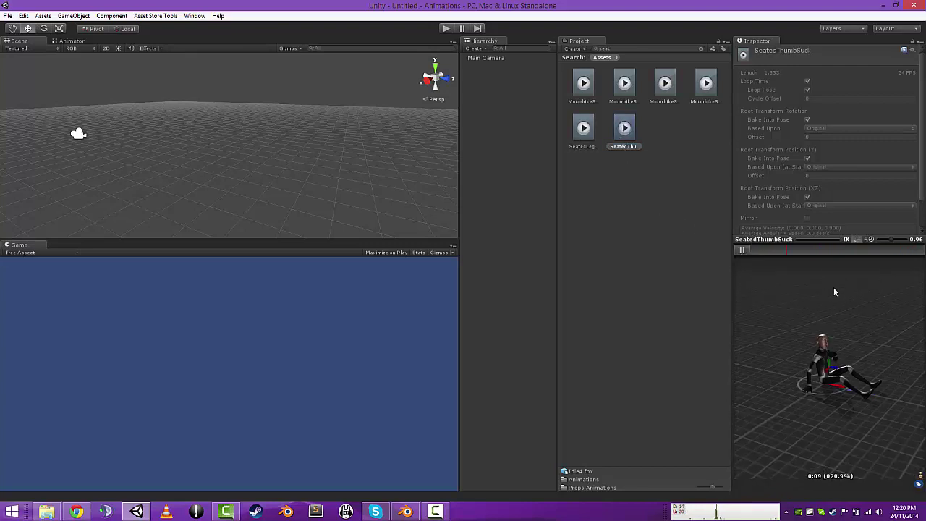
drag(869, 281, 749, 344)
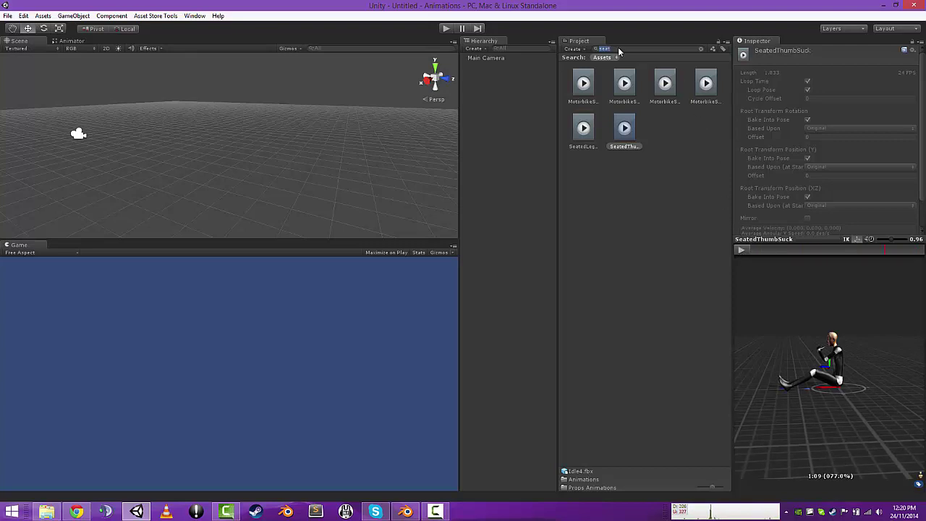
Search the project assets for "jump" and play the IdleStandingJumpKid animation in the preview
text(jump)
click(670, 85)
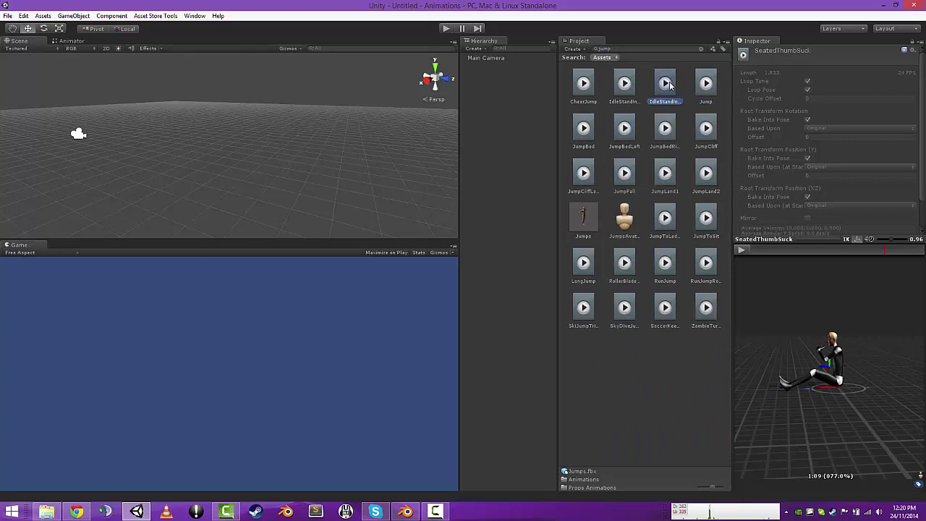
click(741, 250)
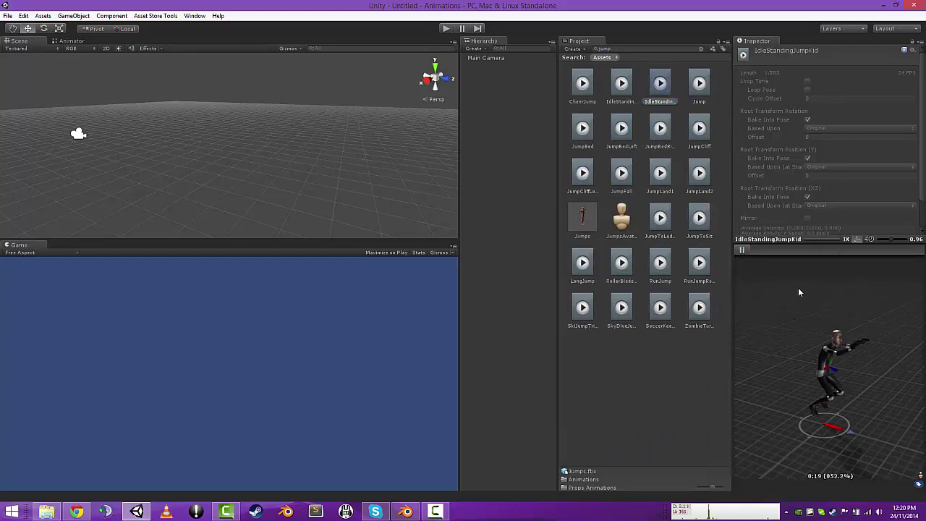
click(743, 250)
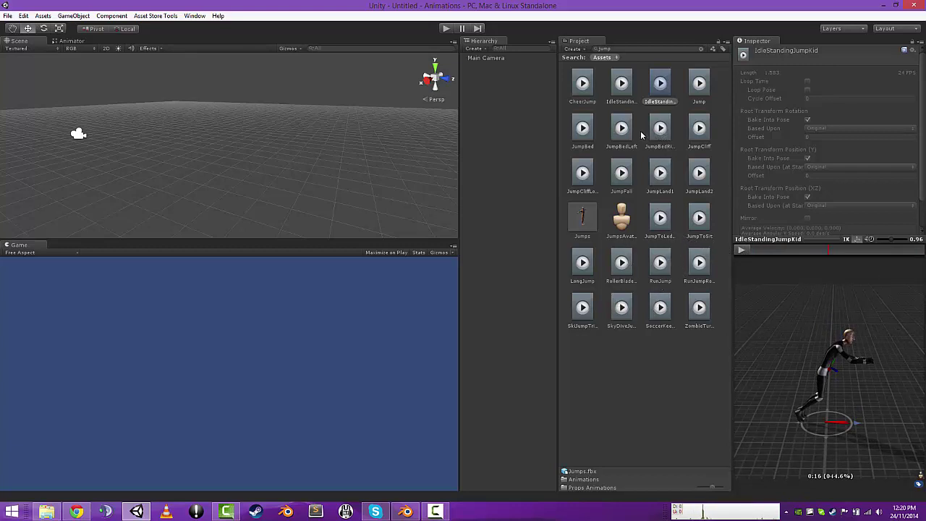
Preview the bed-jumping animations JumpBed, JumpBedLeft and JumpBedRight one after another
click(583, 130)
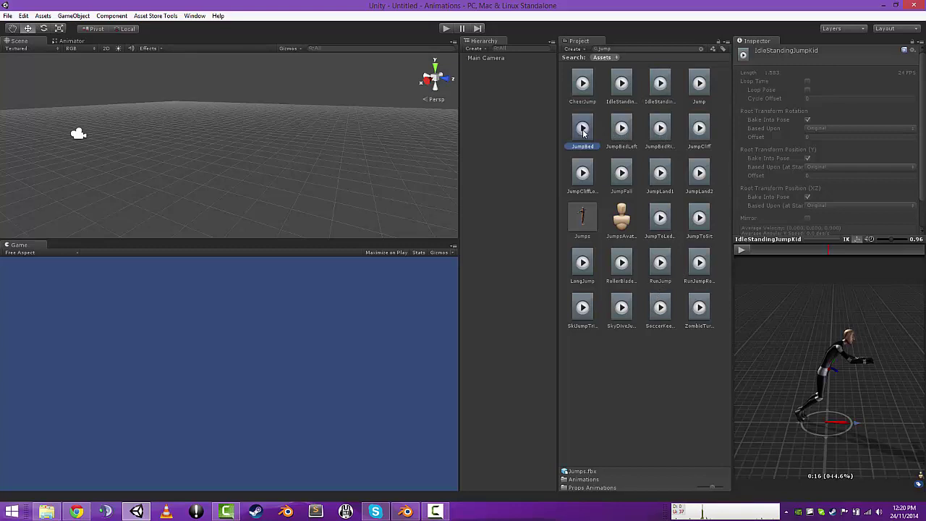
click(743, 251)
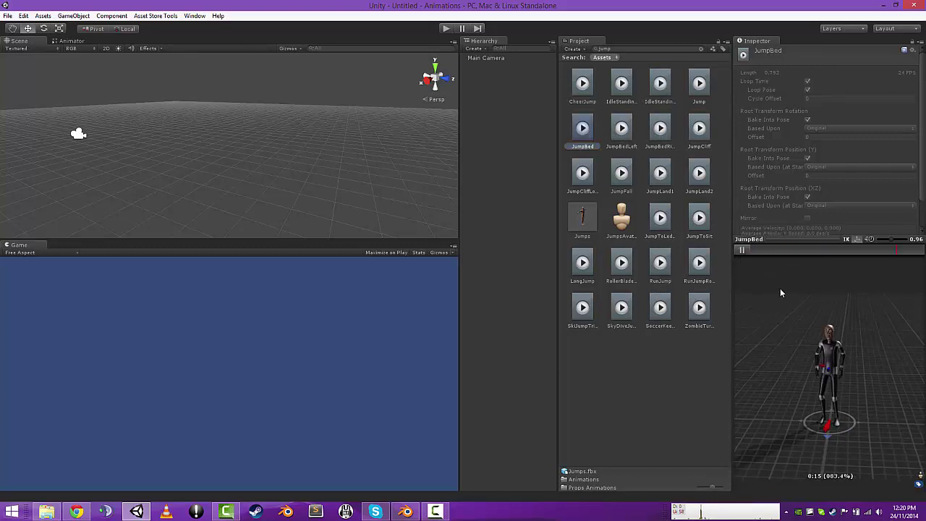
click(621, 131)
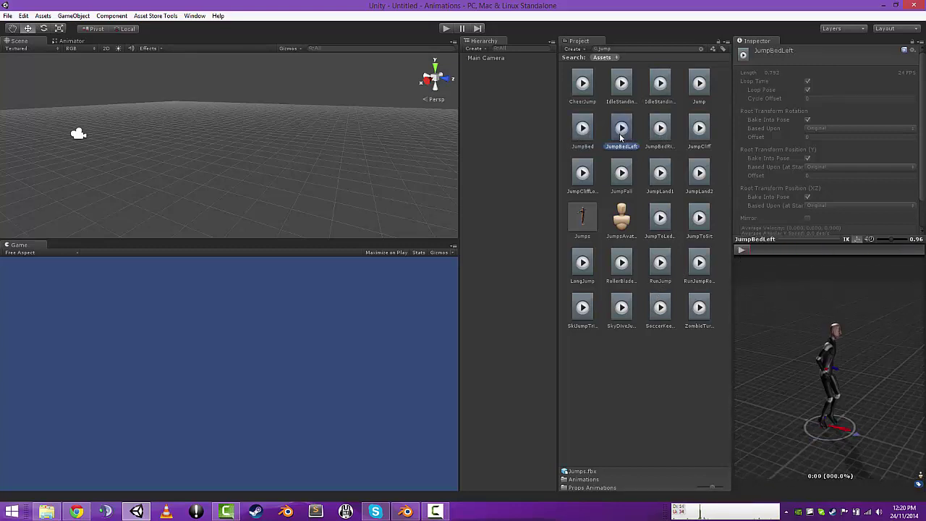
click(741, 250)
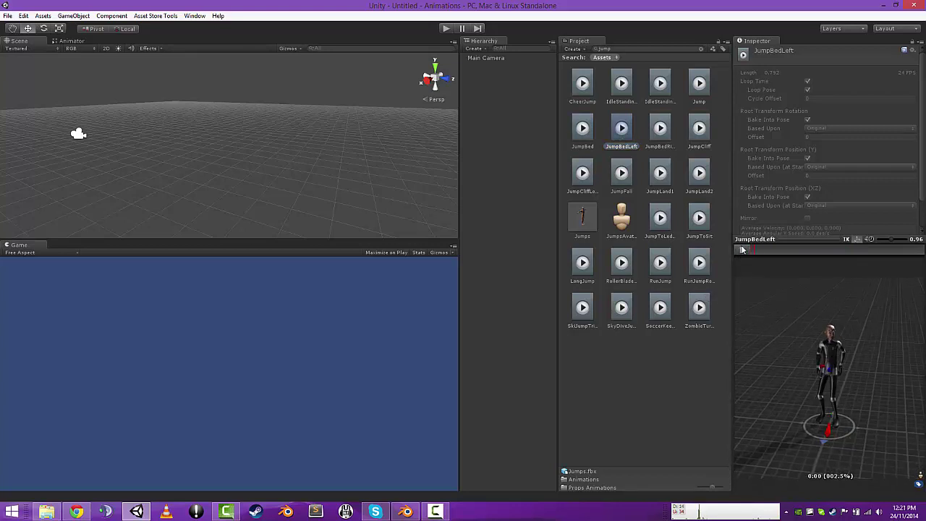
click(657, 130)
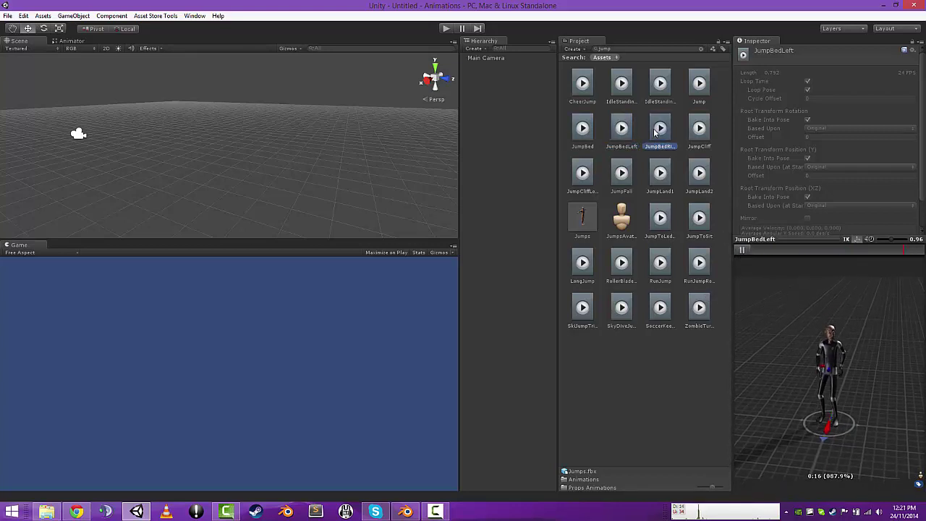
click(742, 250)
drag(799, 324, 758, 311)
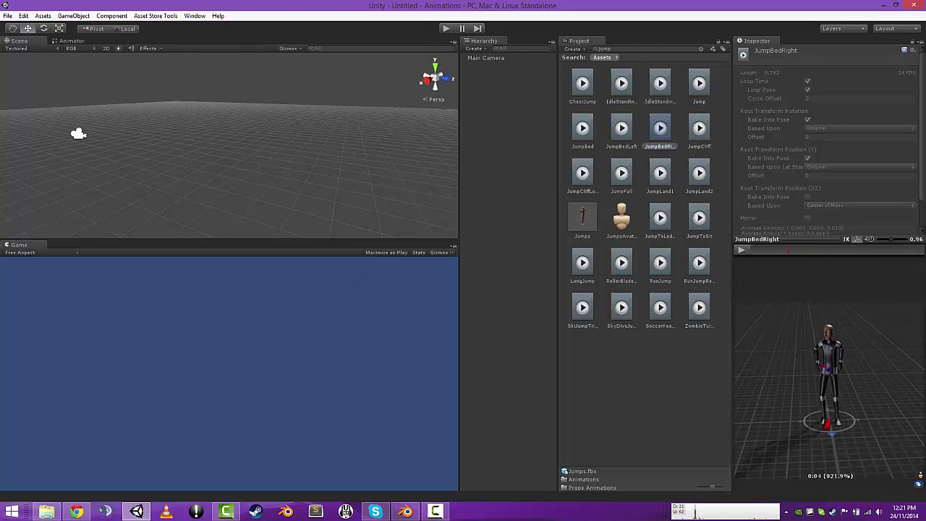
Search the project assets for "flap" and preview the FlyForwardFlapping animation from different angles
click(617, 49)
text(fly)
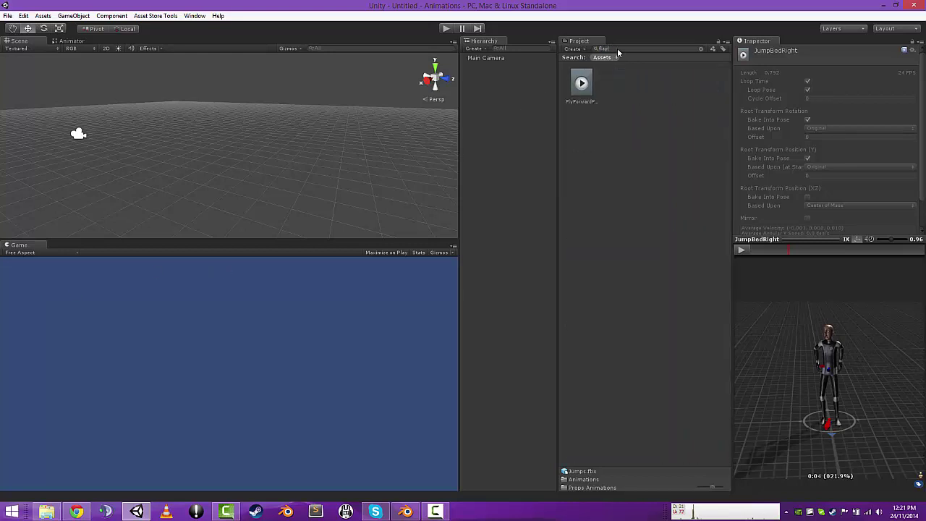
click(573, 87)
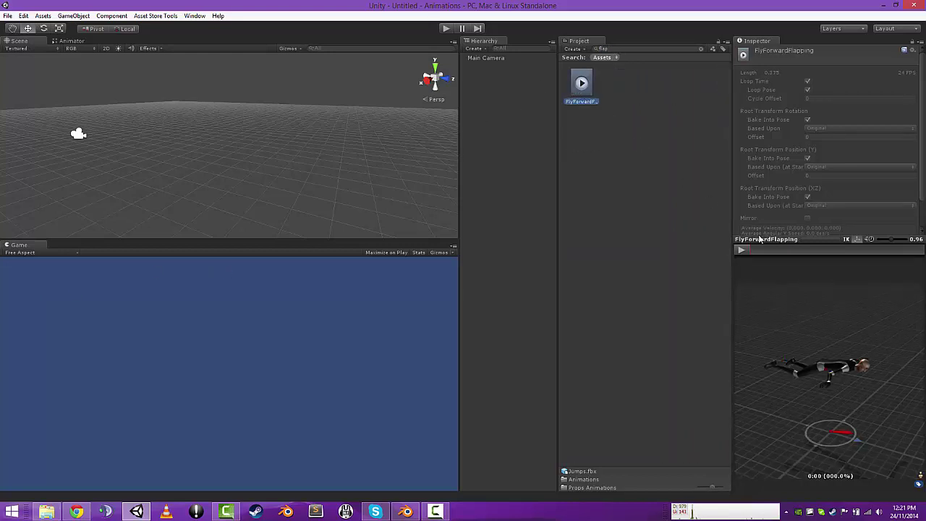
click(742, 250)
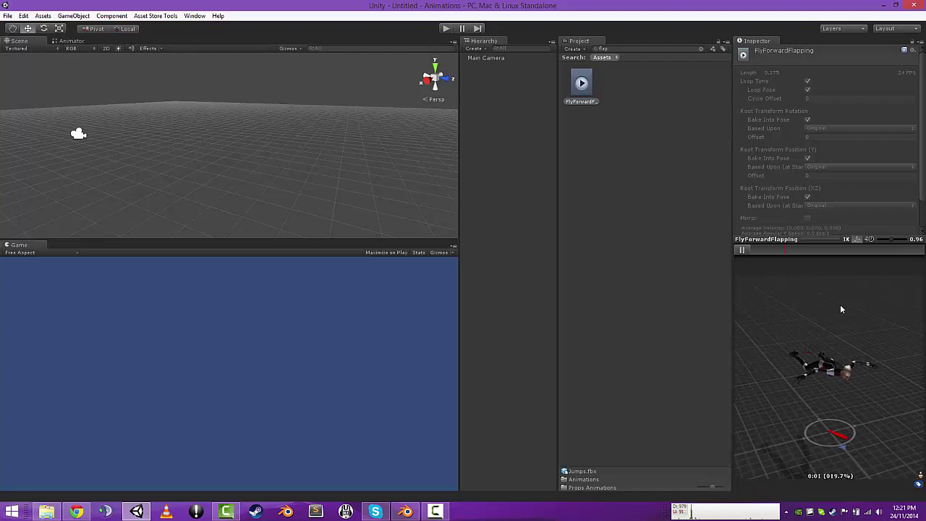
drag(812, 298, 796, 320)
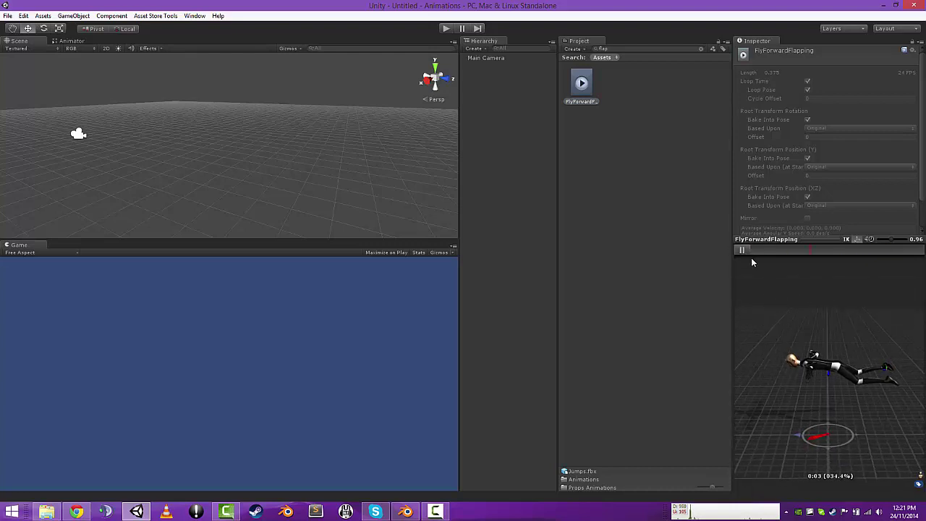
click(741, 248)
Search the project assets for "pick" and look through the WorkerPickaxe animation clips, including WorkerPickaxe2 and WorkerPickaxeUp
click(612, 49)
text(pick)
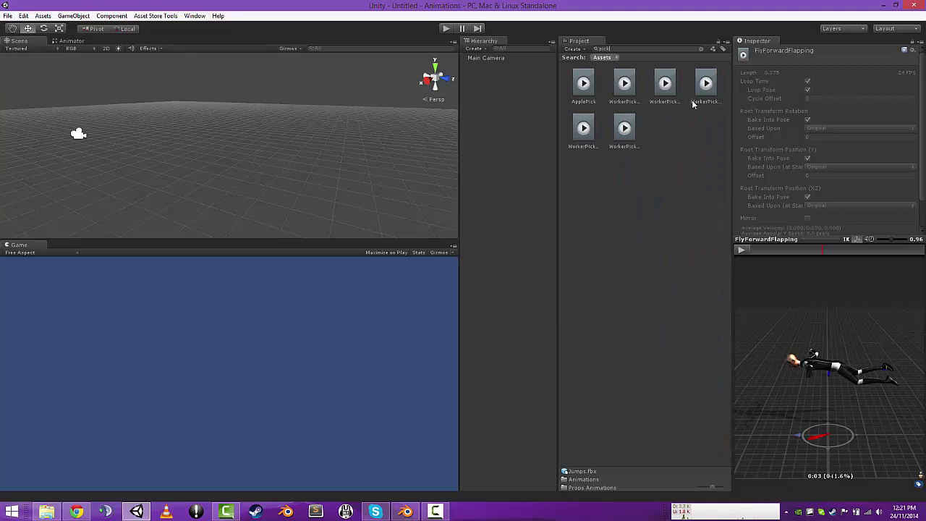
click(666, 86)
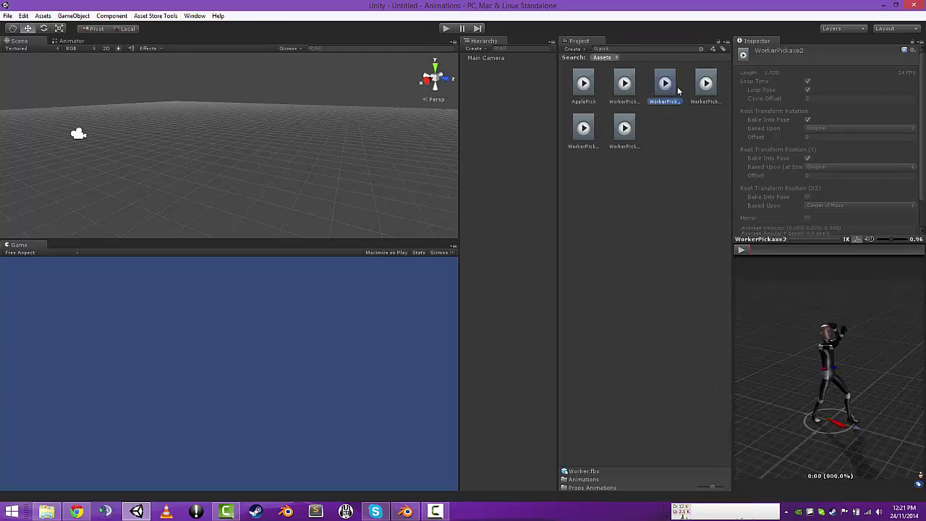
click(706, 84)
click(632, 85)
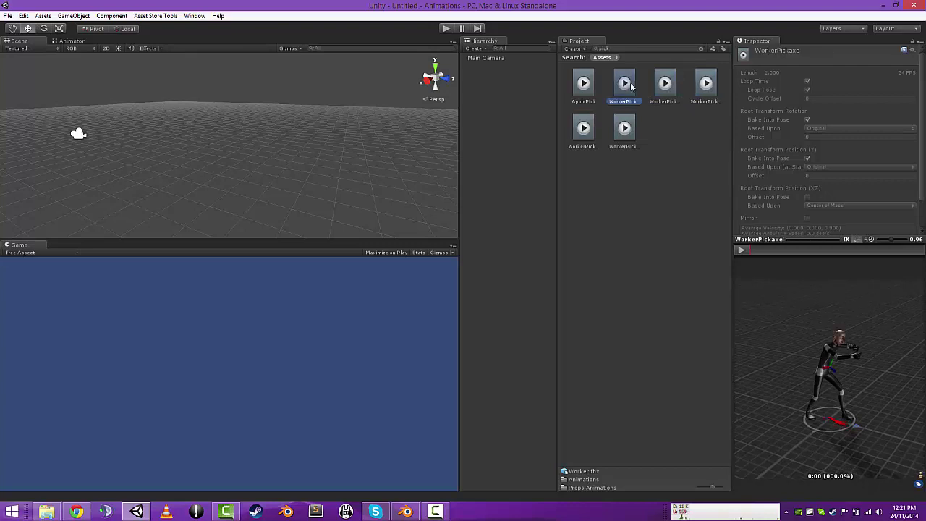
click(583, 129)
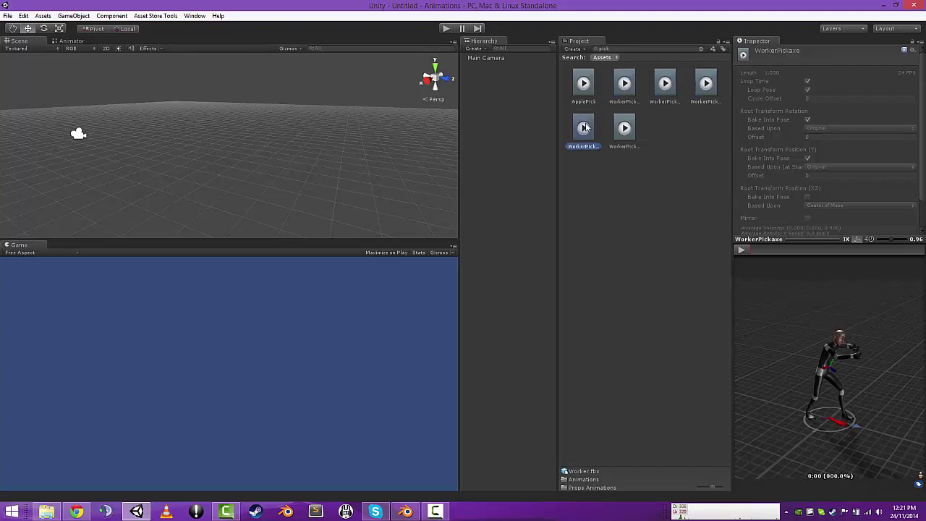
click(625, 132)
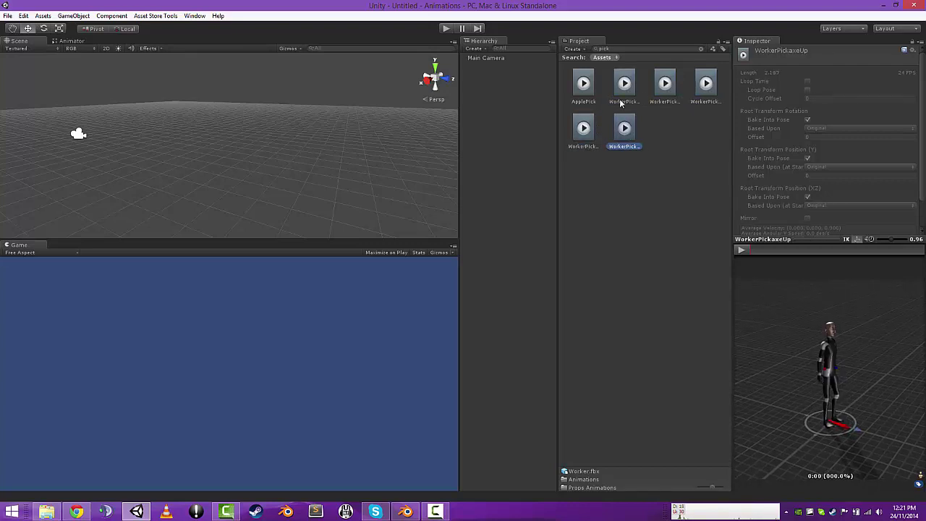
Clear the asset search and play the WorkerMineUp animation from the Worker model
click(631, 49)
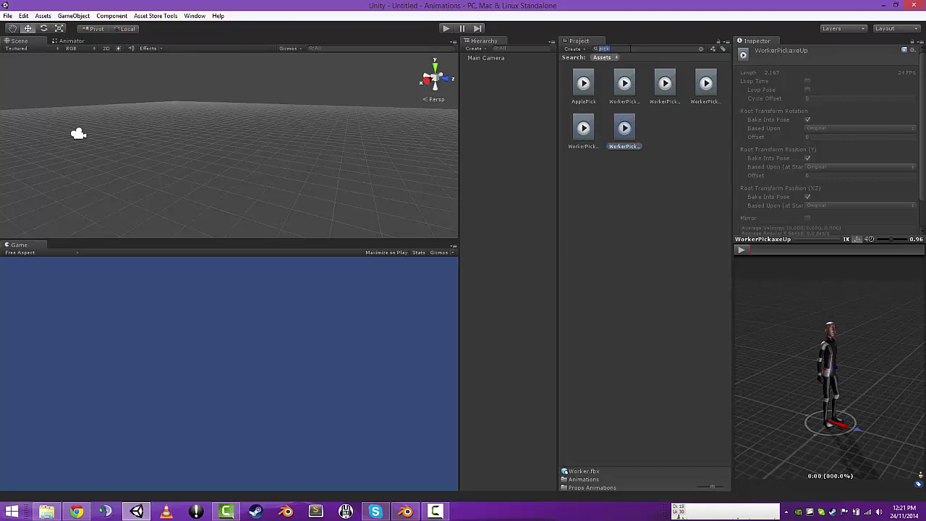
key(BackSpace)
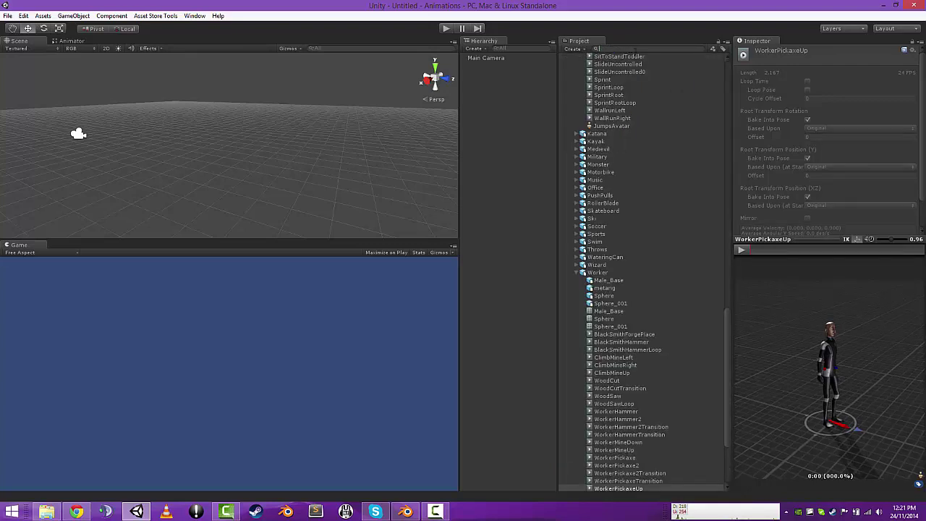
scroll(594, 285, down, 3)
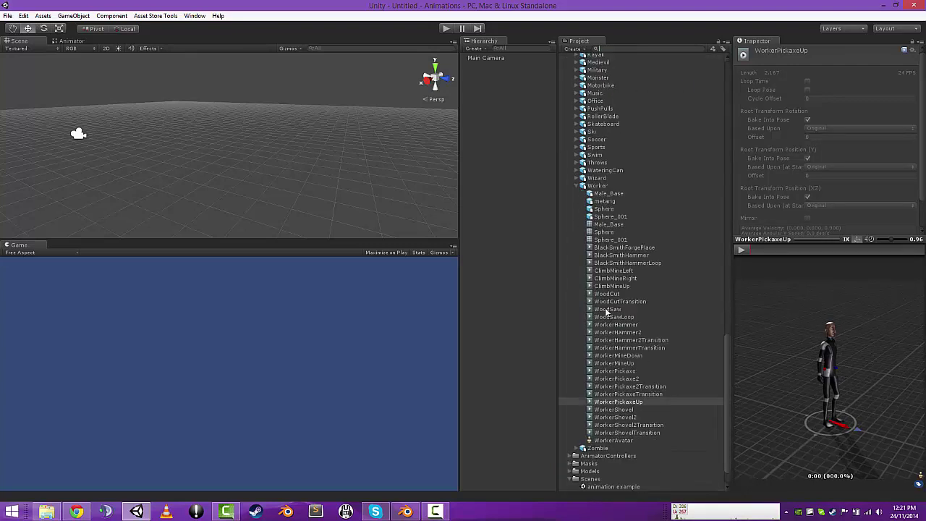
click(619, 364)
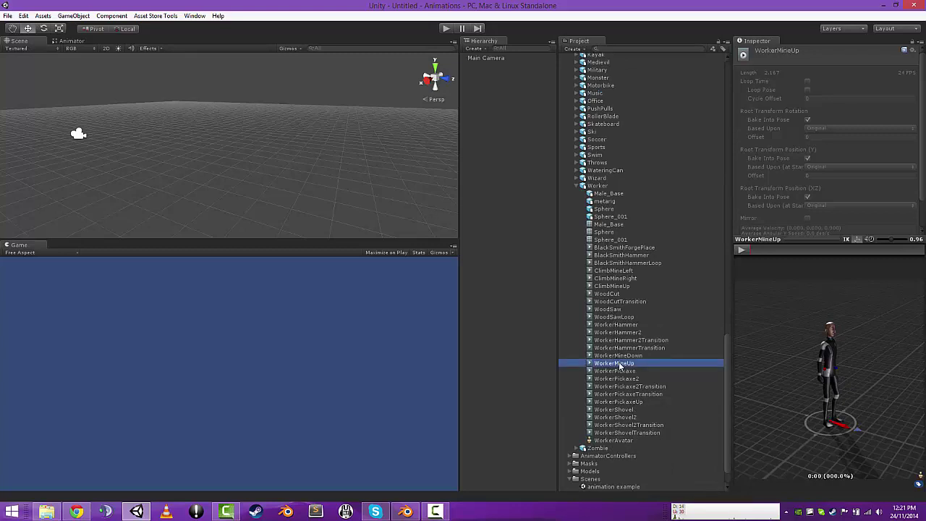
click(742, 249)
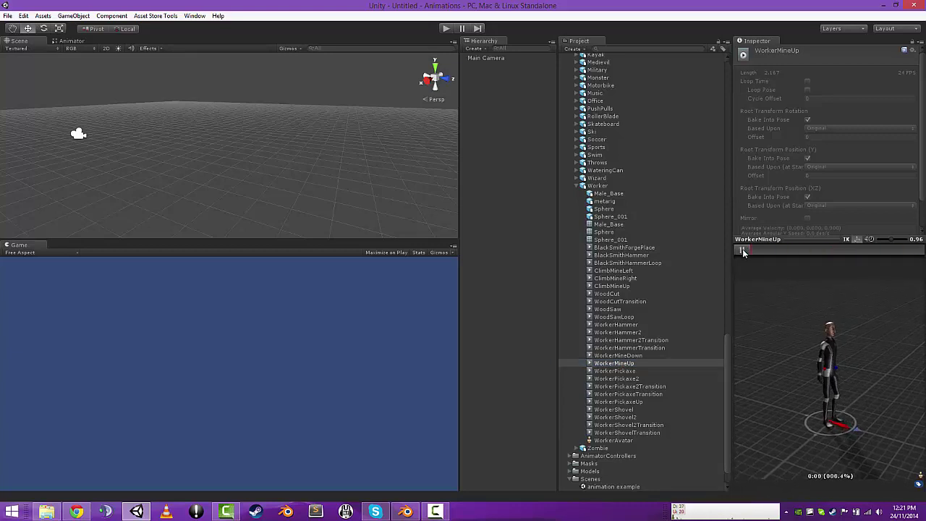
Play the Worker model's WorkerMineDown animation in the preview, pausing it partway through
click(624, 355)
click(745, 250)
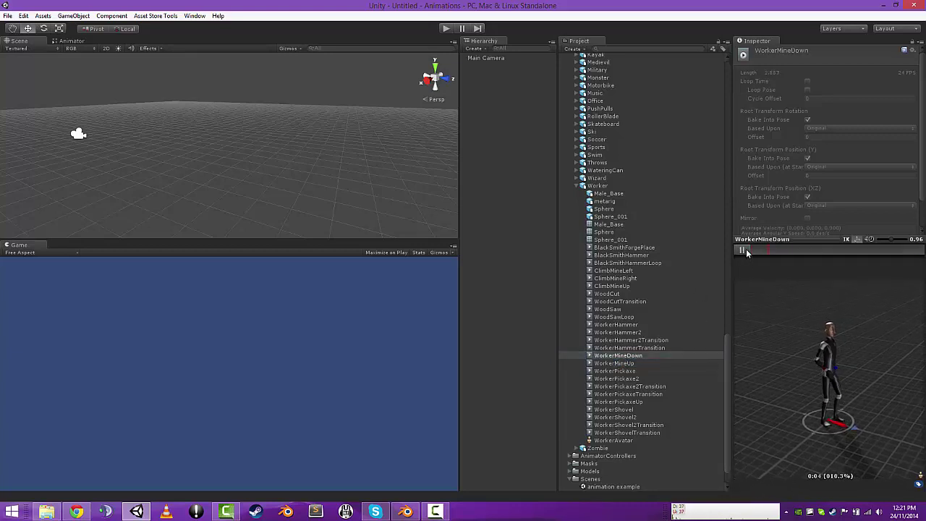
click(743, 251)
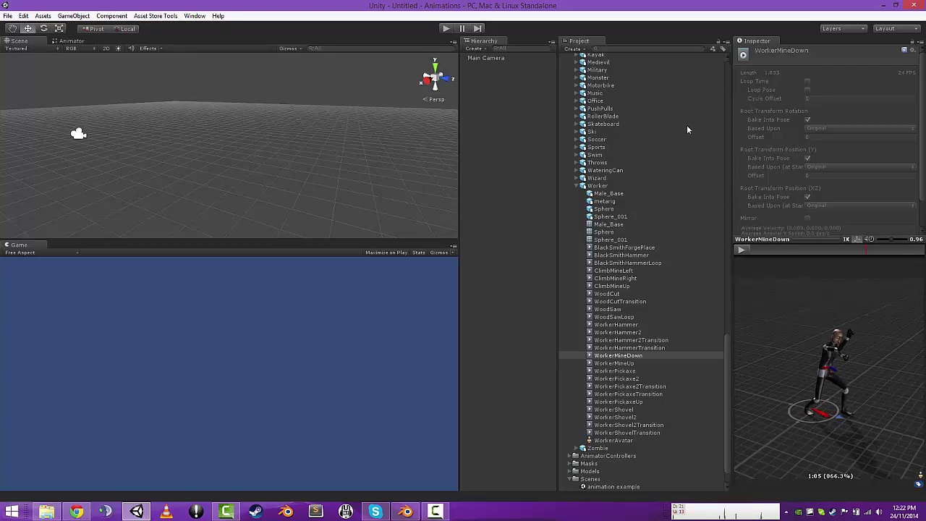
Collapse the expanded Jumps and idle models in the project's Animations folder
scroll(578, 175, up, 10)
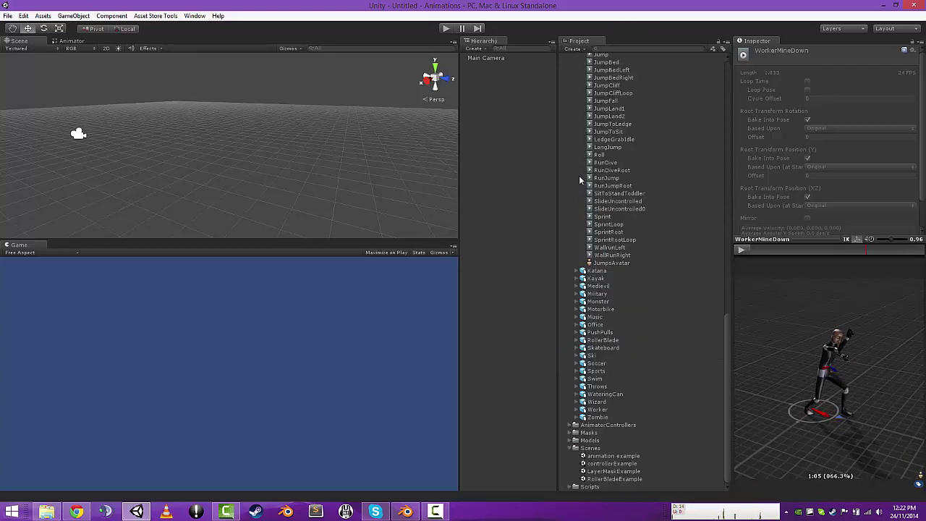
scroll(597, 193, up, 10)
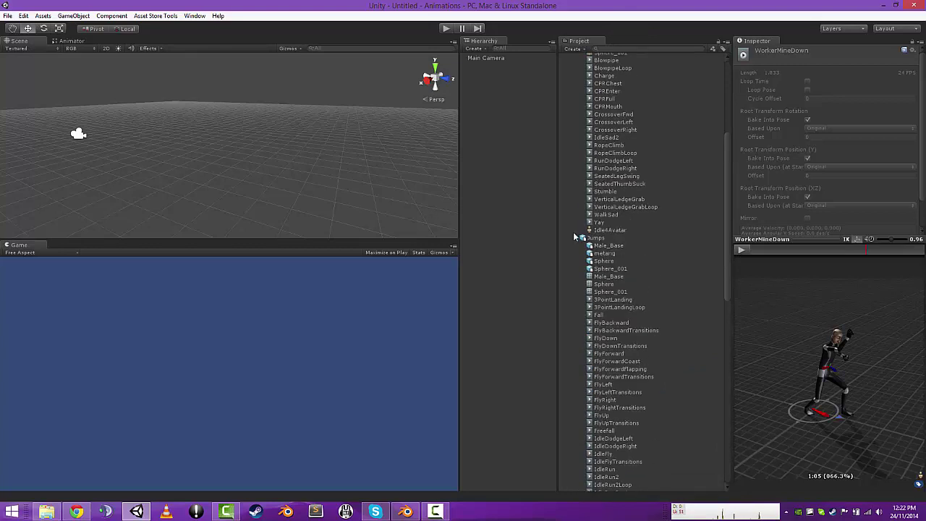
click(574, 235)
scroll(579, 217, up, 5)
click(579, 177)
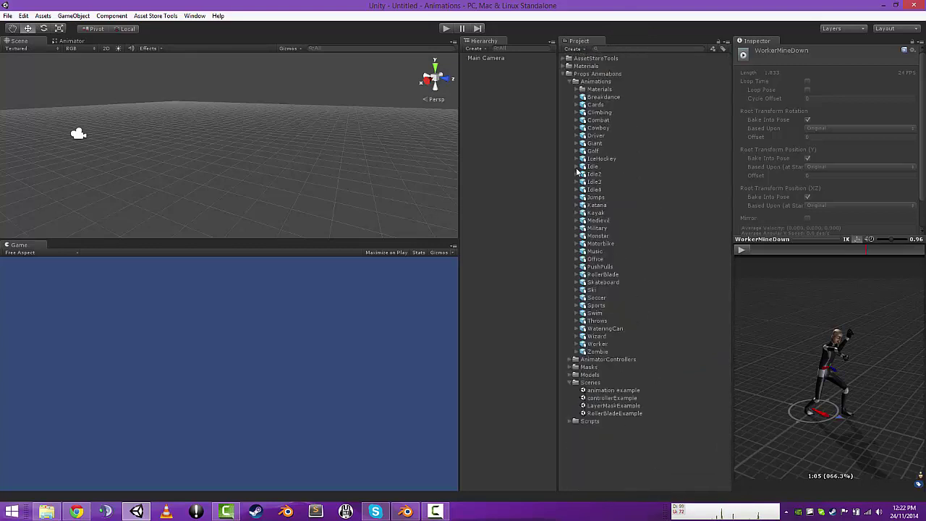
Expand the Kayak model and view its KayakPaddleLeft and KayakPaddleLoadBackLeft animation clips
click(576, 213)
click(592, 213)
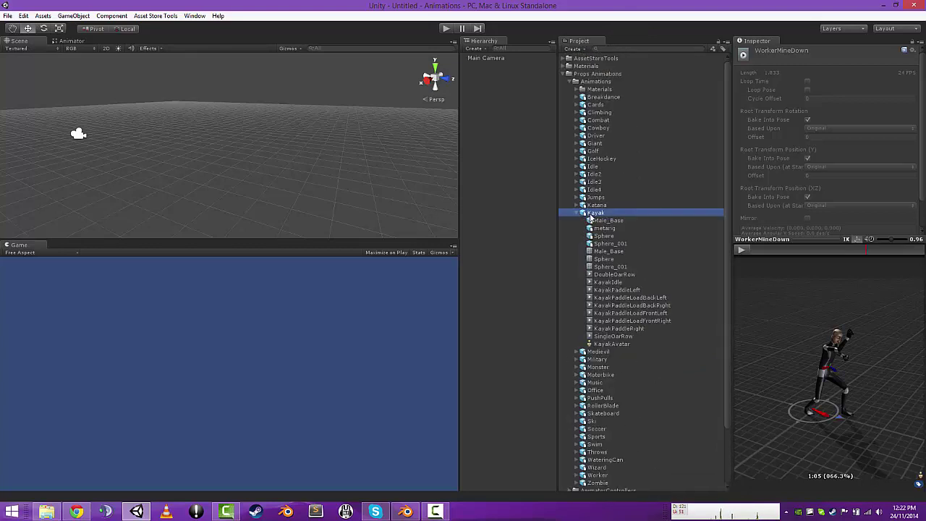
click(610, 291)
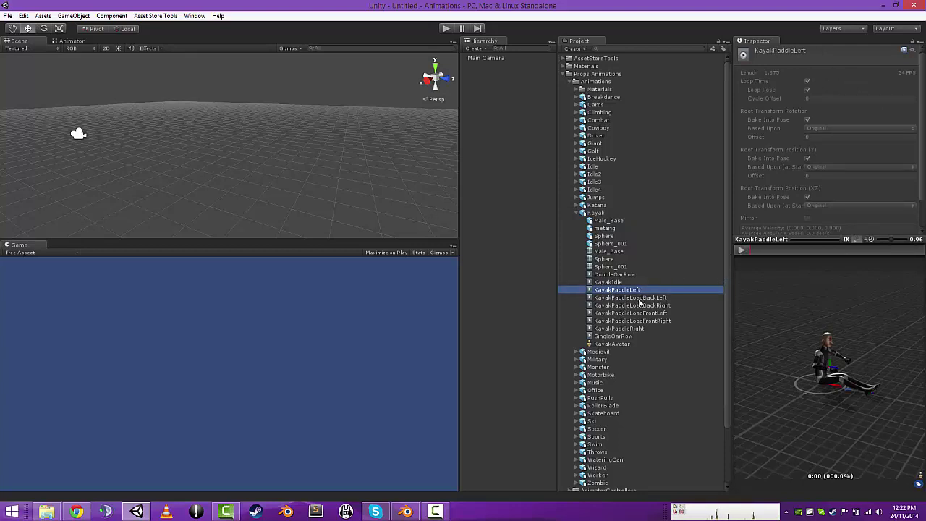
click(638, 298)
Play the Kayak model's SingleOarRow animation, view it from the side and from above, and pause it
click(619, 337)
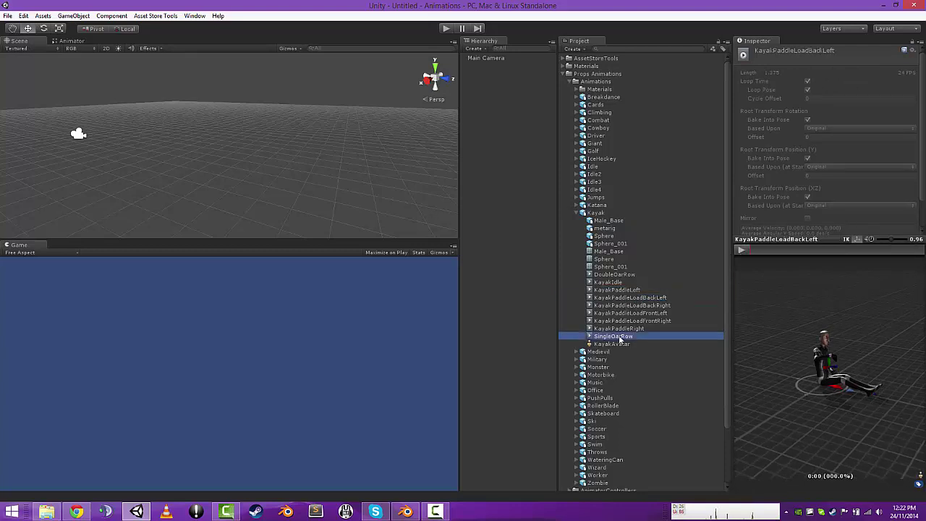
drag(817, 310, 756, 317)
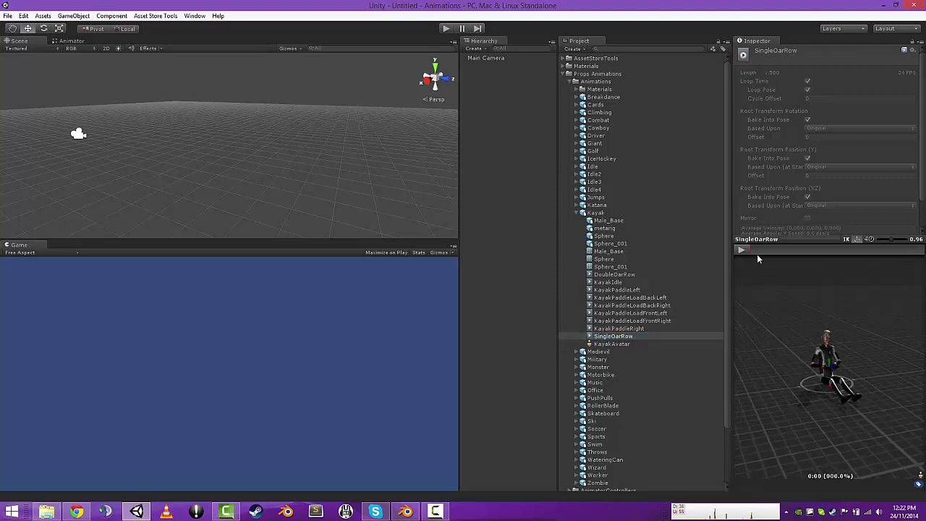
click(741, 249)
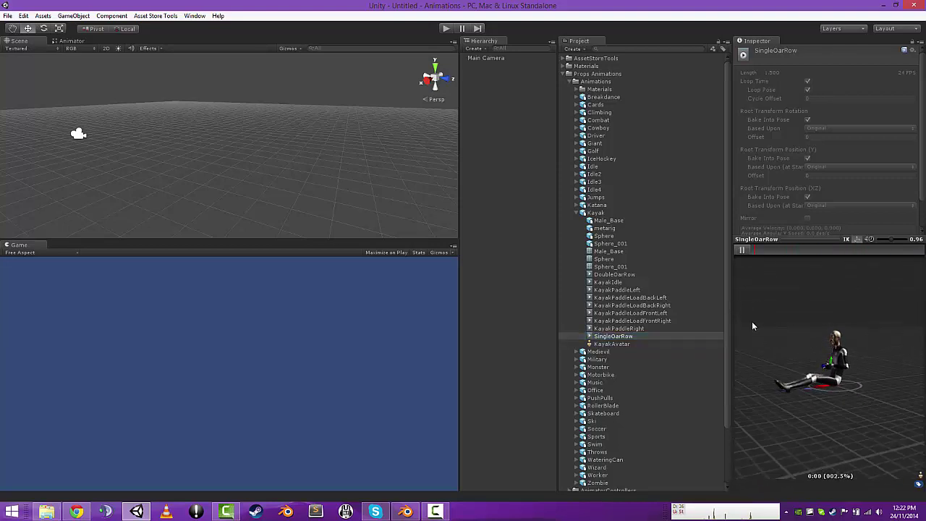
drag(766, 328, 851, 406)
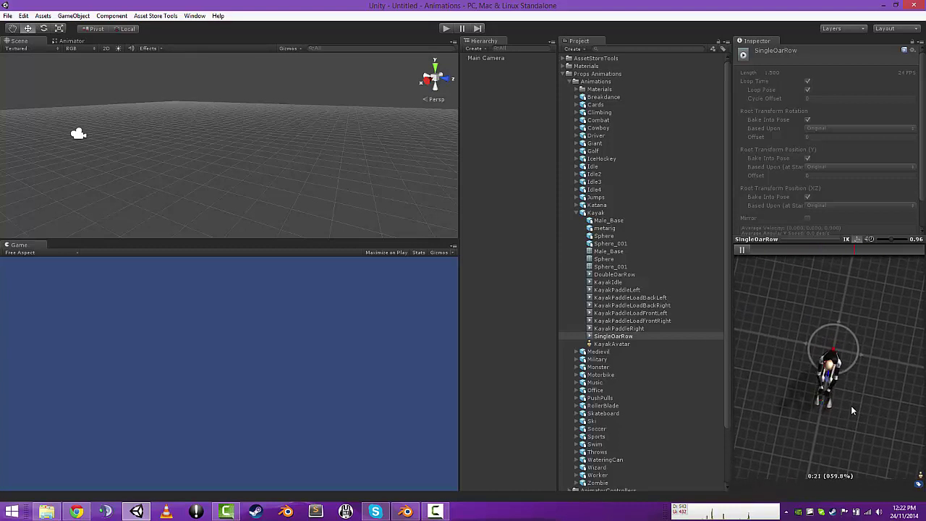
click(740, 250)
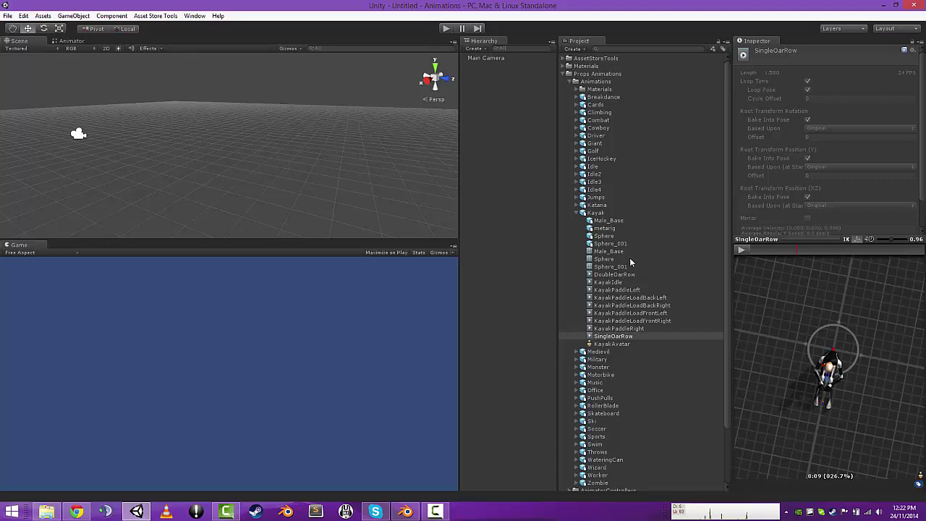
Play the Kayak model's DoubleOarRow animation, orbit around the character, and pause the preview
click(614, 274)
click(746, 251)
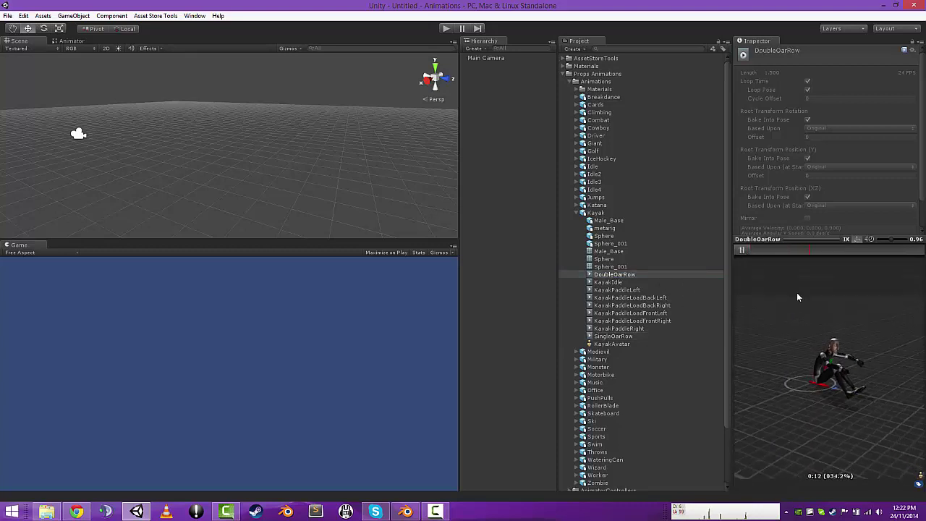
drag(796, 292, 774, 264)
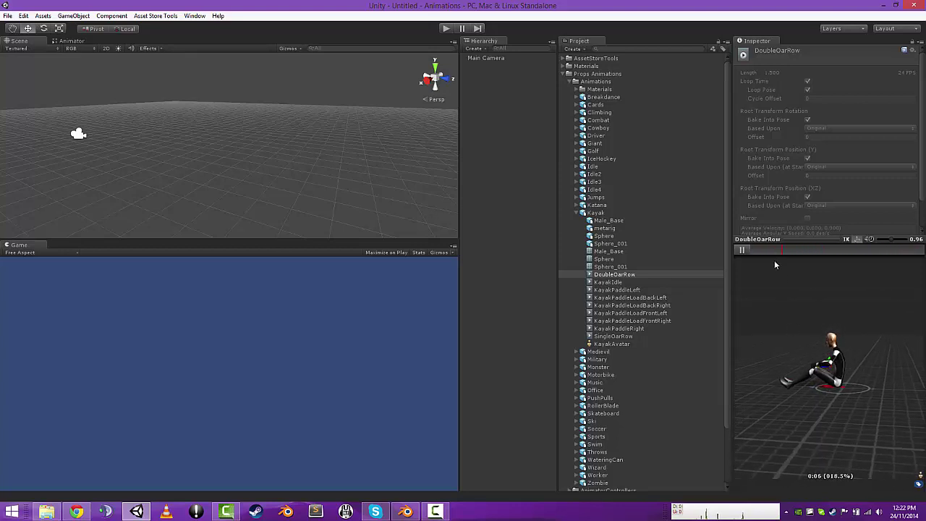
click(743, 249)
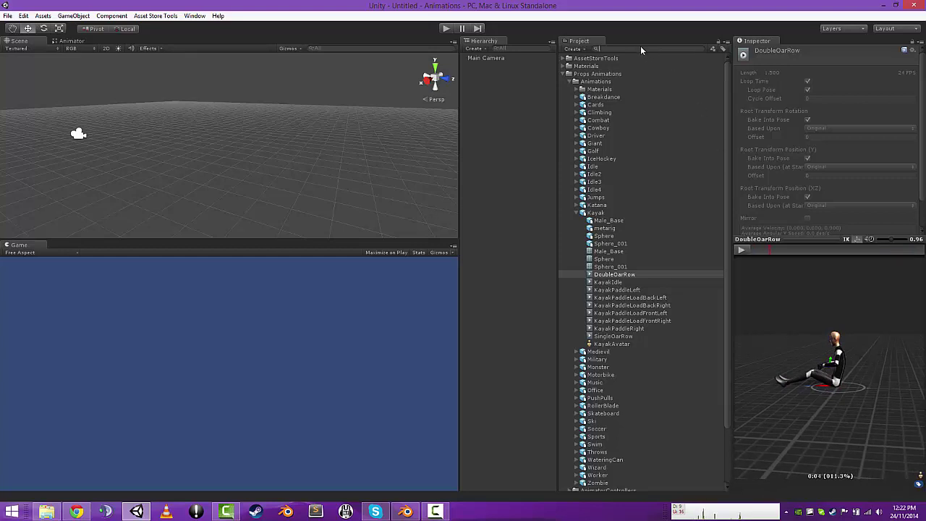
Search the project assets for "tod" and play the SitToStandToddler animation, pausing it near the end
text(to)
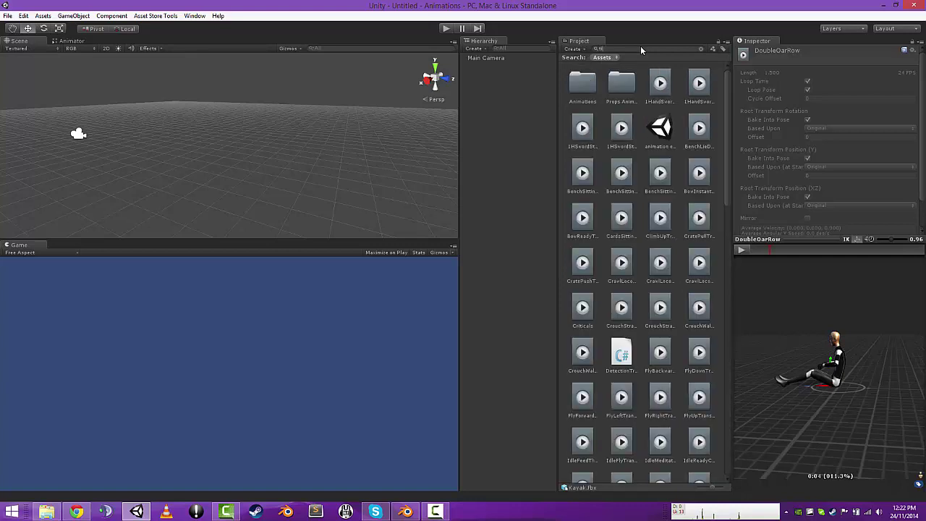
text(st)
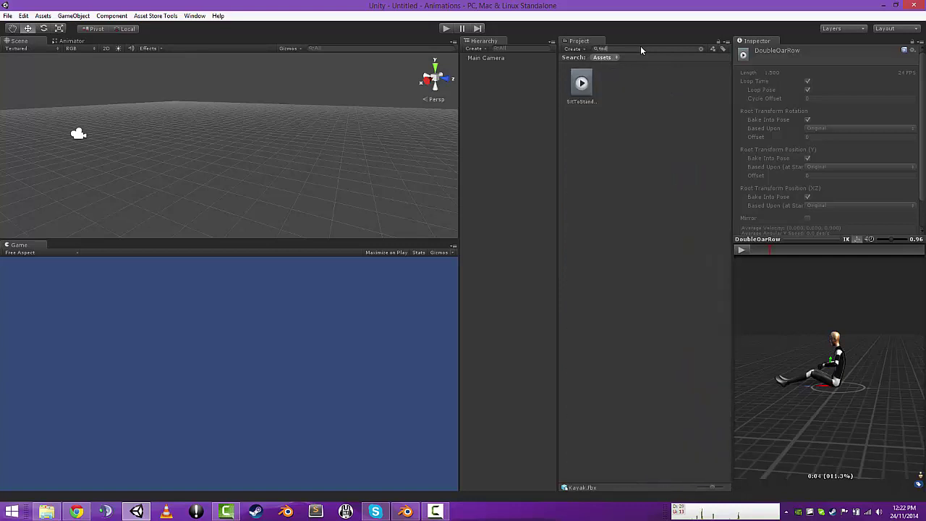
click(581, 83)
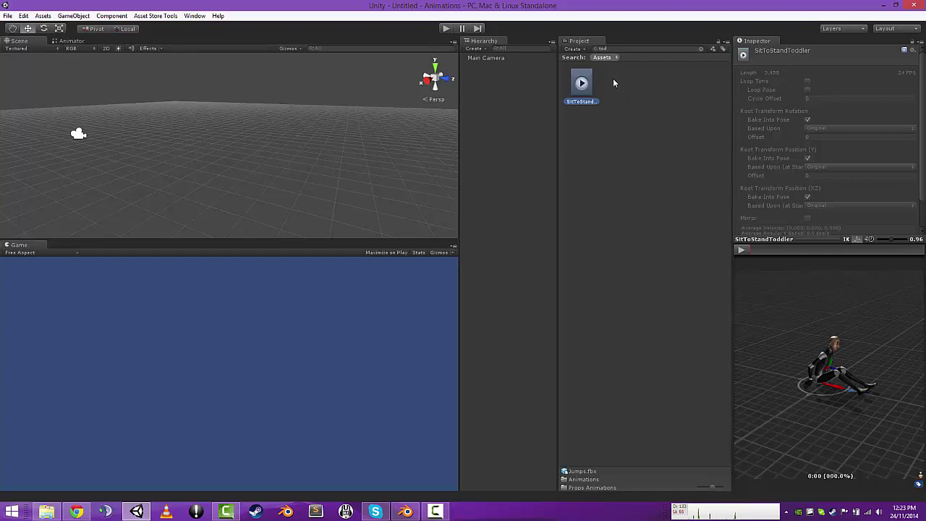
mouse_move(793, 290)
mouse_down()
mouse_move(864, 290)
mouse_move(790, 290)
mouse_up()
click(741, 250)
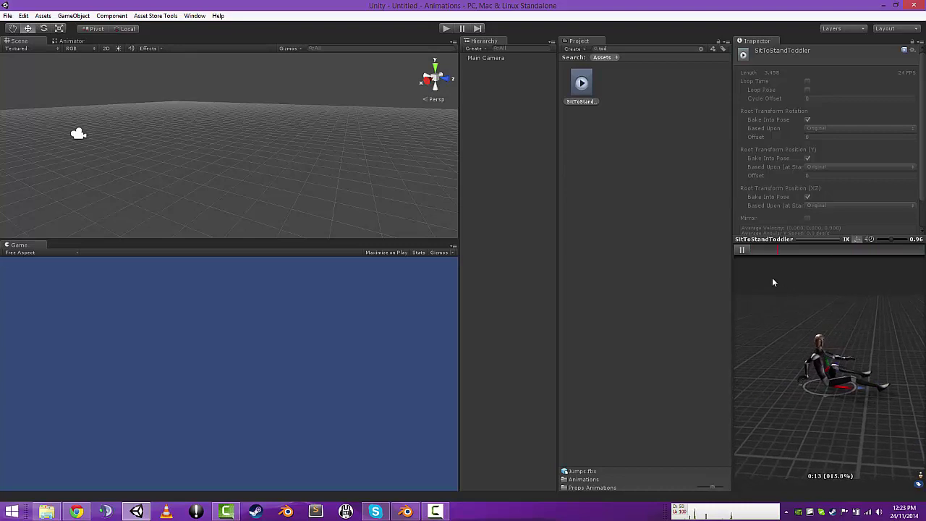
click(742, 250)
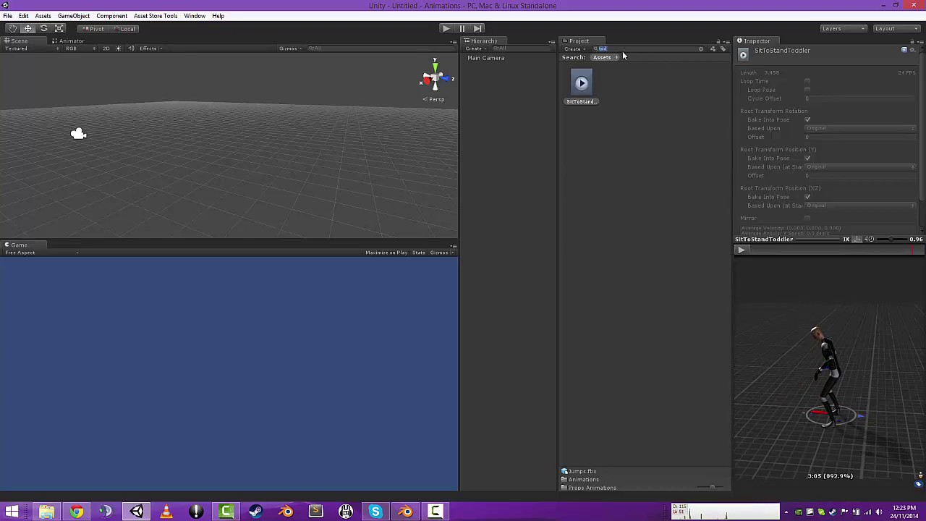
Search the project assets for "bed", and replace the search text with "jump si"
text(bed)
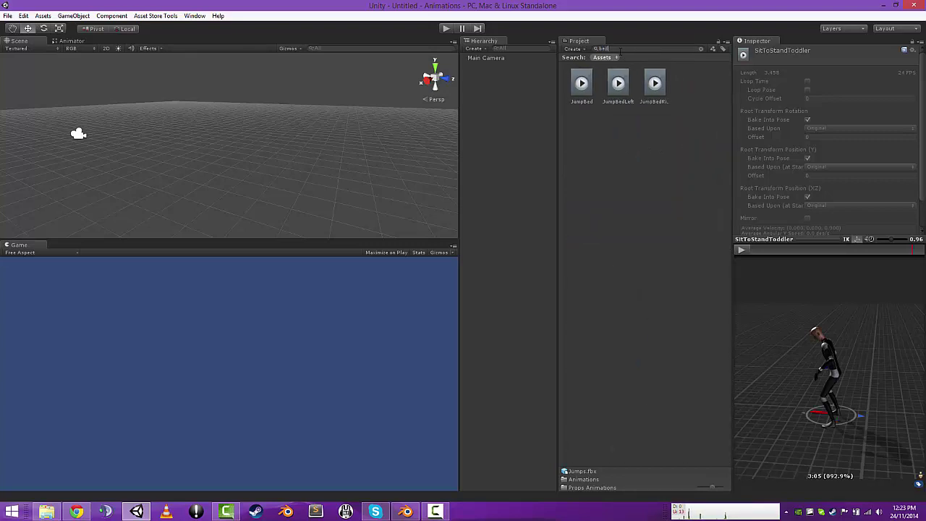
drag(602, 50, 582, 51)
text(jum)
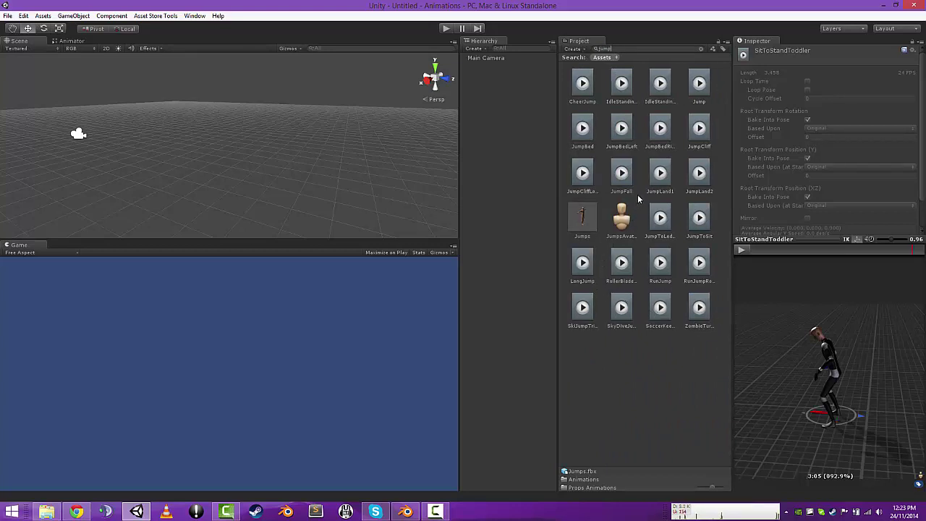
text(p si)
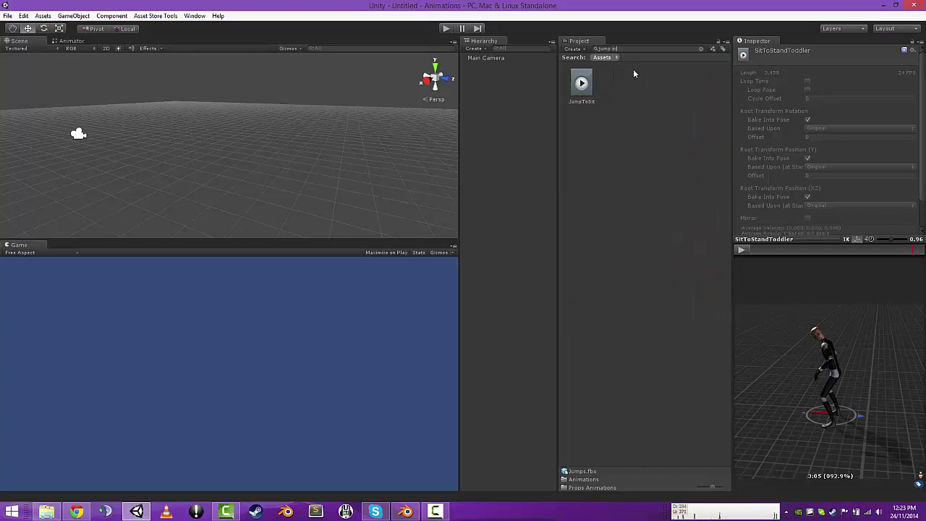
Play the JumpToSit animation from a side angle, pause it, and clear the search to locate the clip in its model
click(586, 84)
click(743, 250)
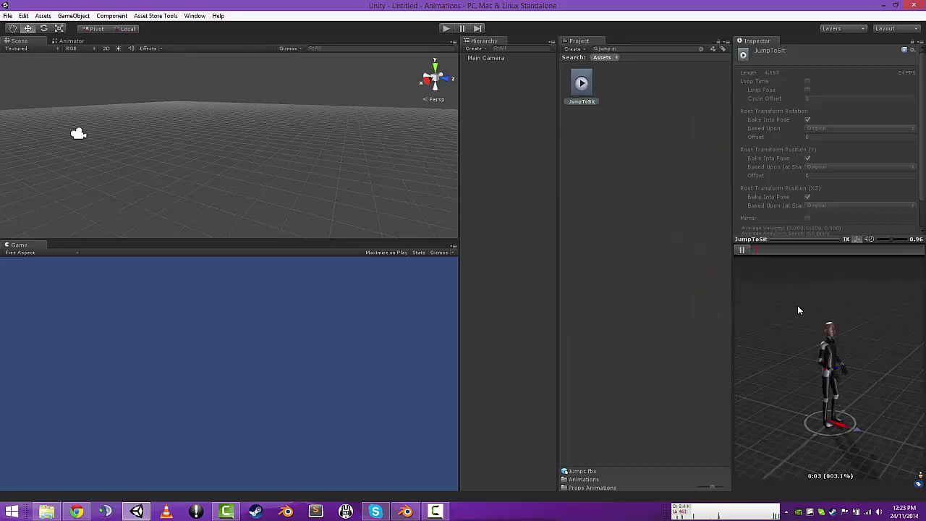
drag(799, 307, 824, 299)
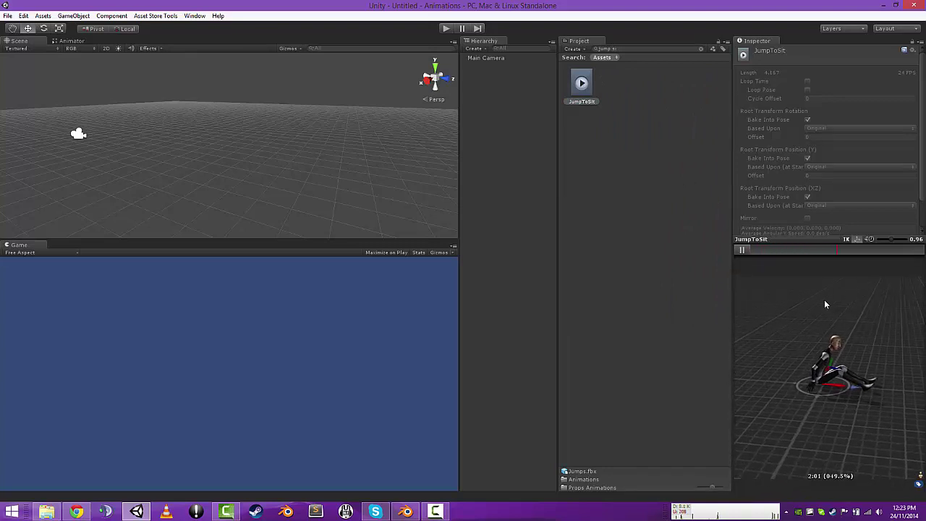
click(742, 251)
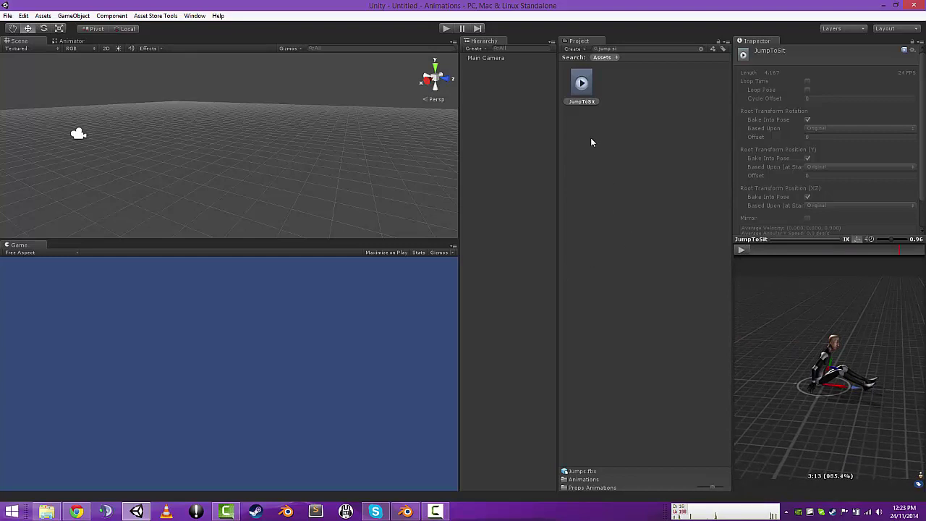
click(579, 94)
click(700, 49)
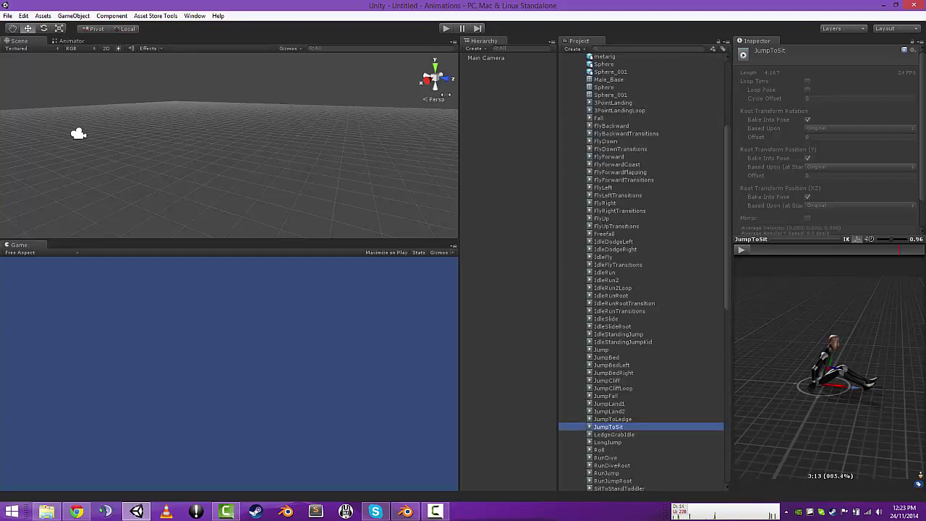